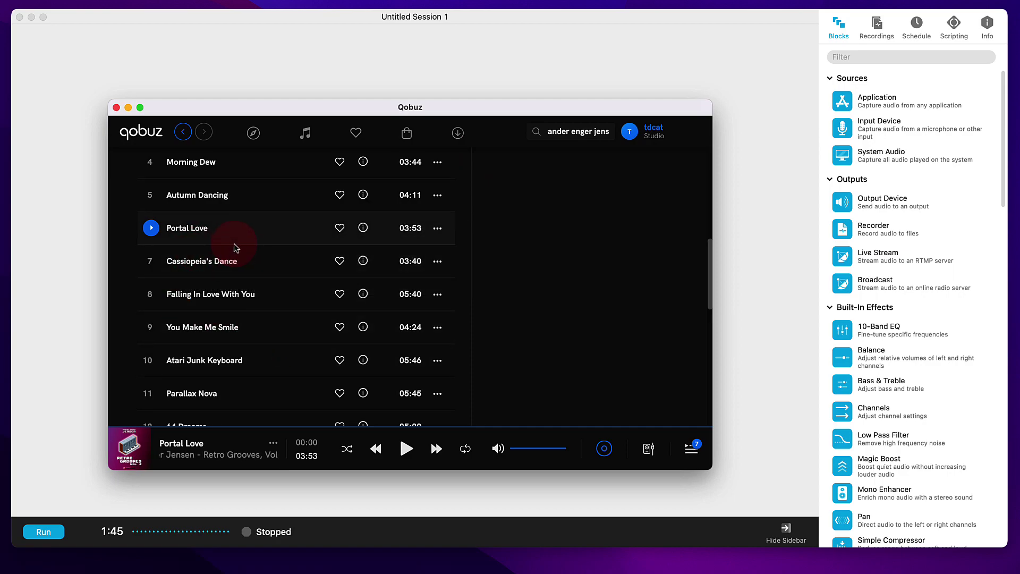
Step: Play and pause Portal Love in Qobuz, then bring the empty Audio Hijack session forward
left_click(145, 230)
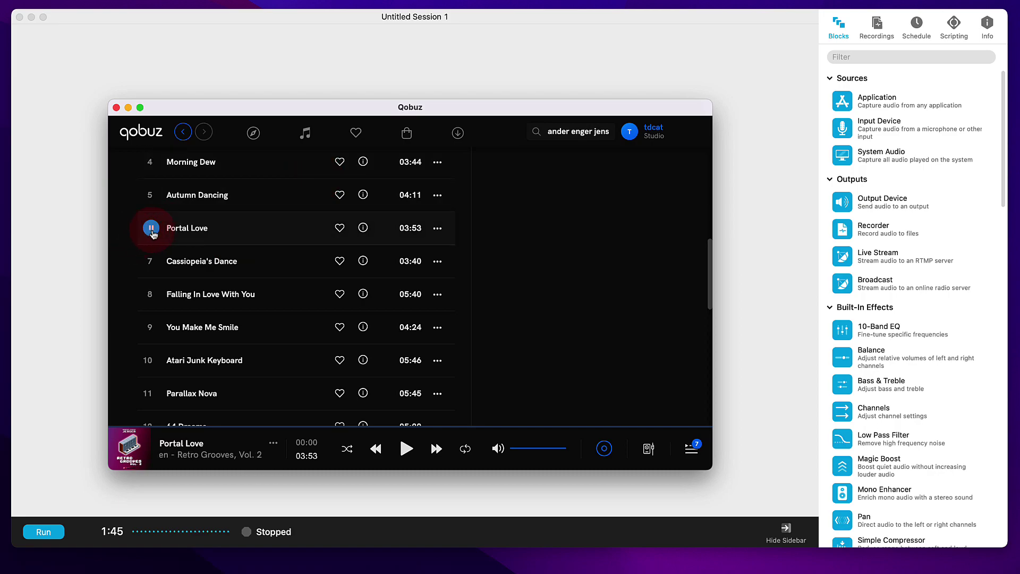
left_click(253, 211)
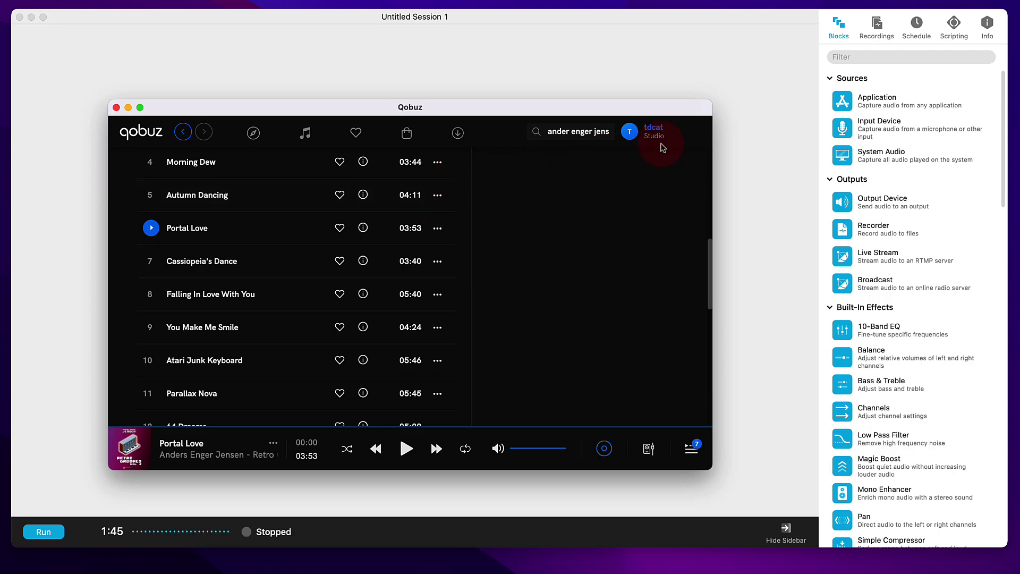
left_click(772, 108)
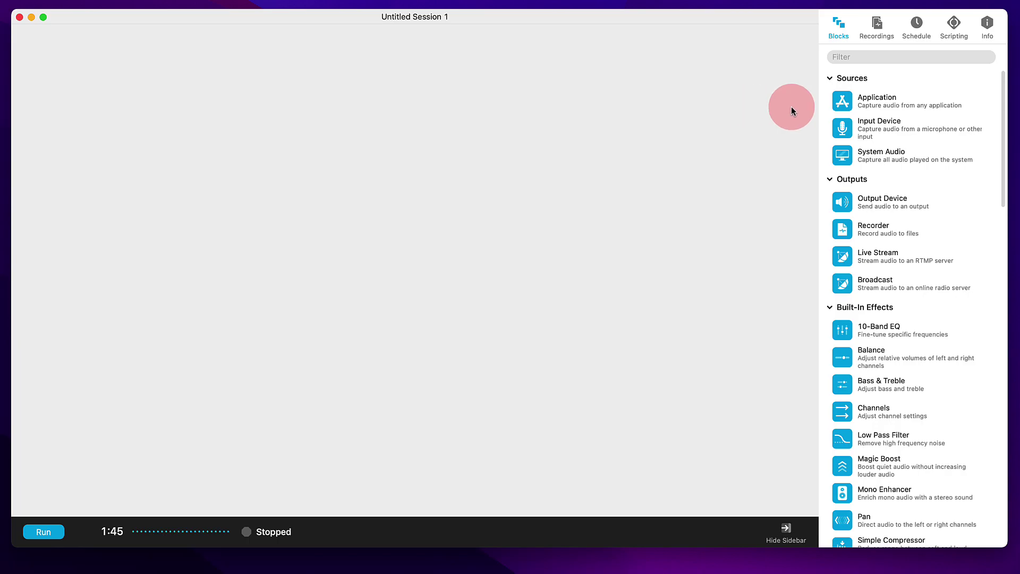
Step: Place an Application source block on the canvas and set it to capture Qobuz
left_click(841, 101)
left_click_drag(844, 103, 344, 139)
left_click(233, 145)
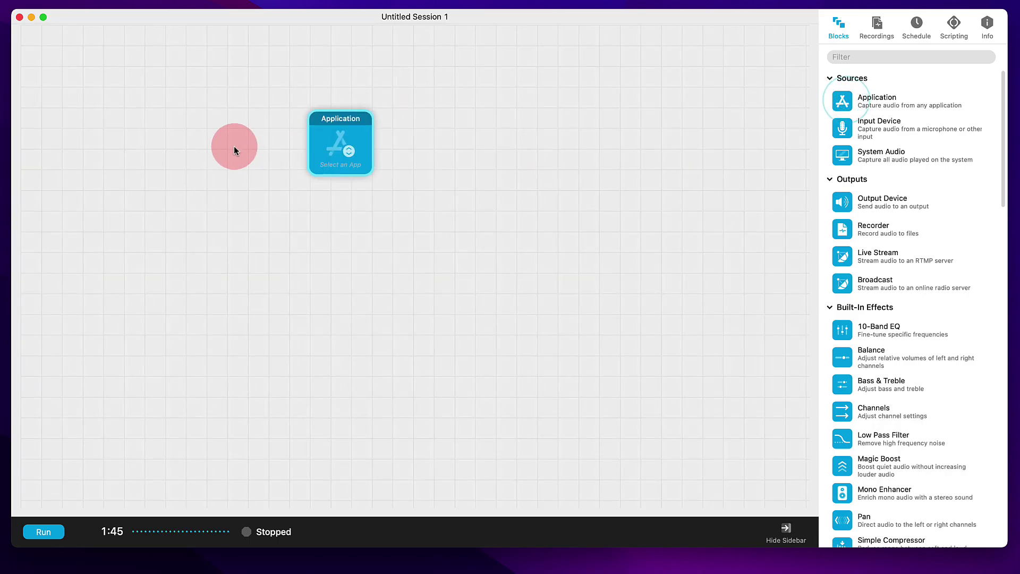
left_click(366, 147)
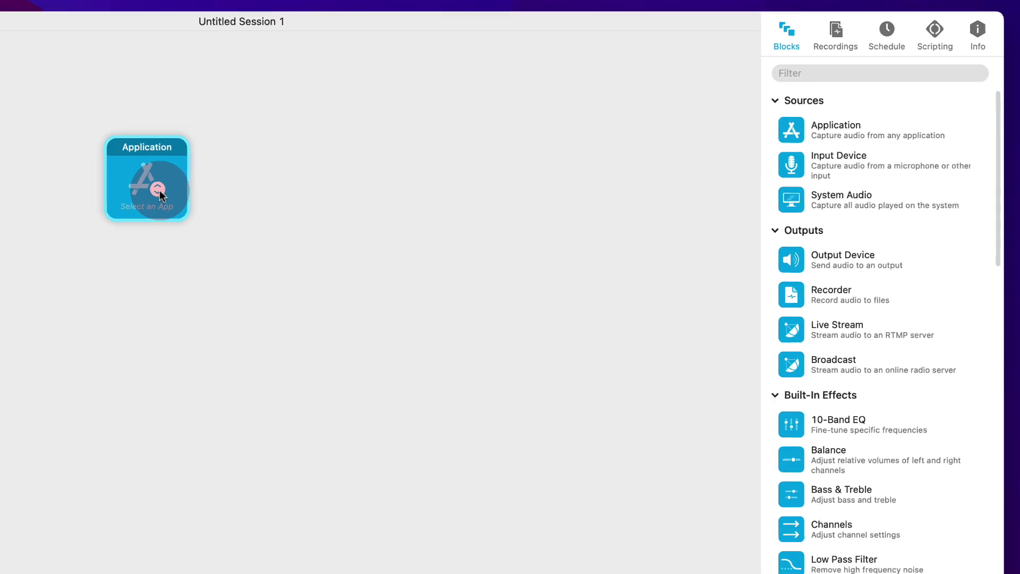
left_click(186, 174)
left_click(349, 205)
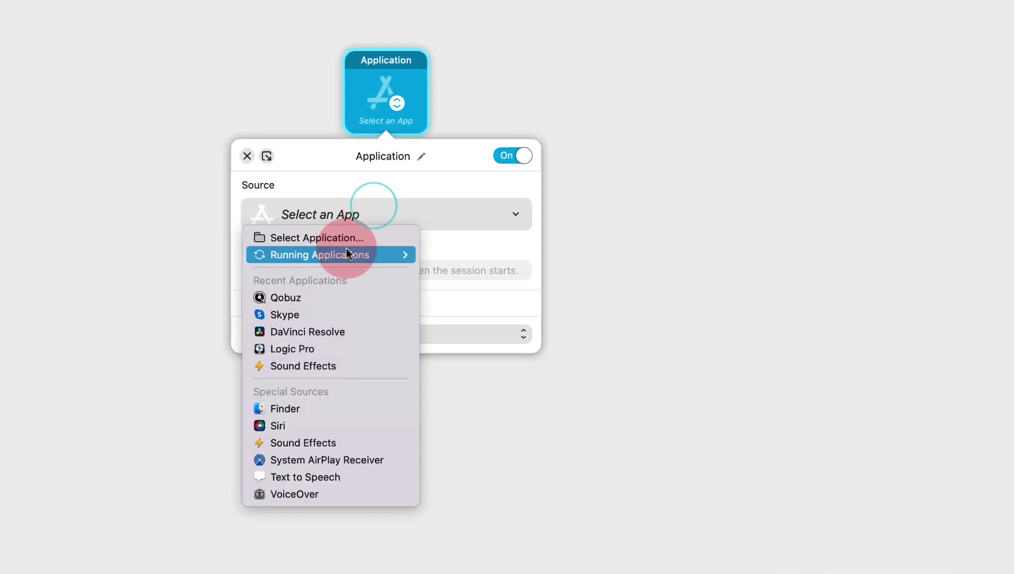
mouse_move(346, 254)
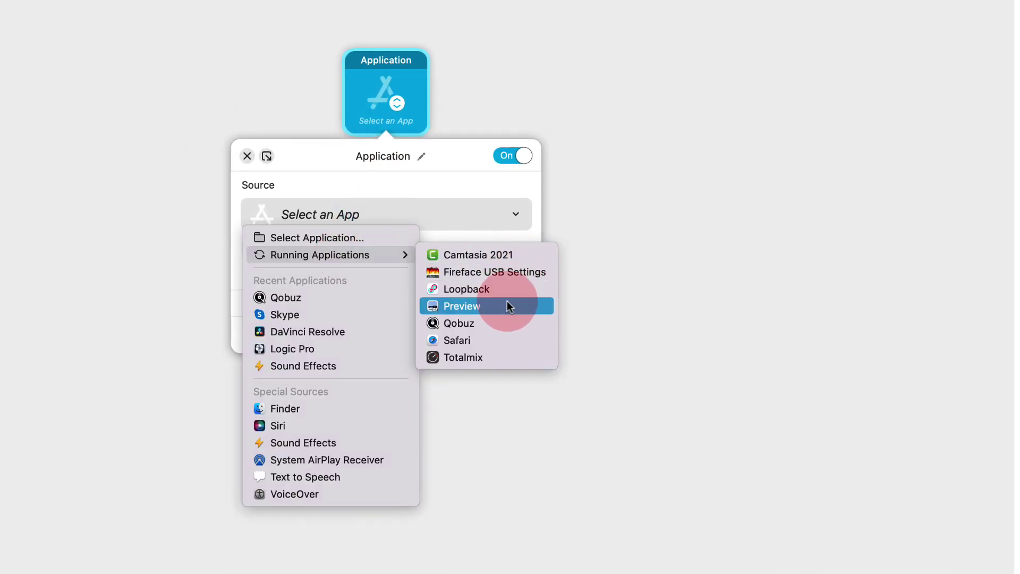
left_click(460, 323)
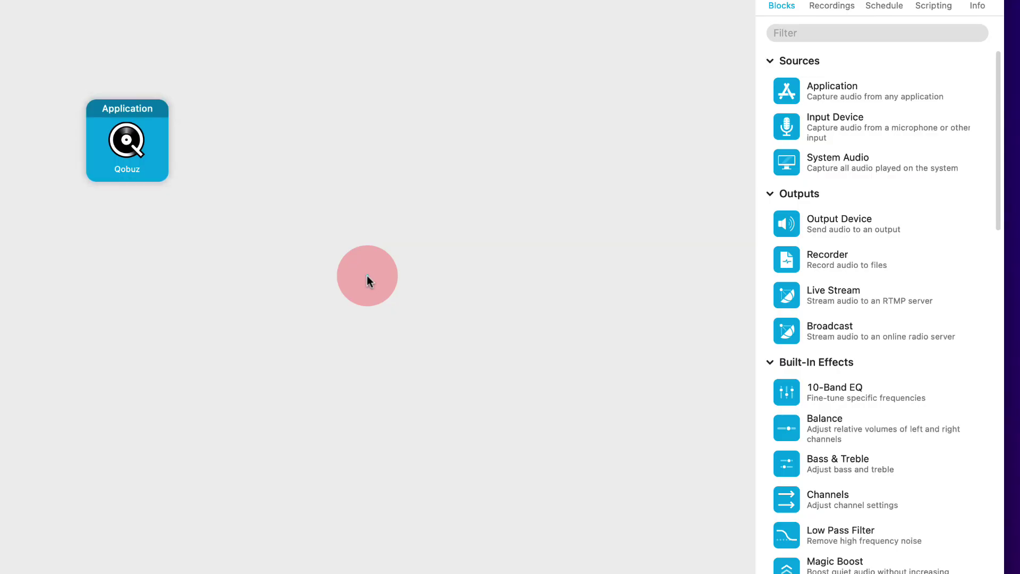
Step: Wire an Output Device block after the Qobuz source, sending audio to MacBook Pro Speakers
left_click(367, 275)
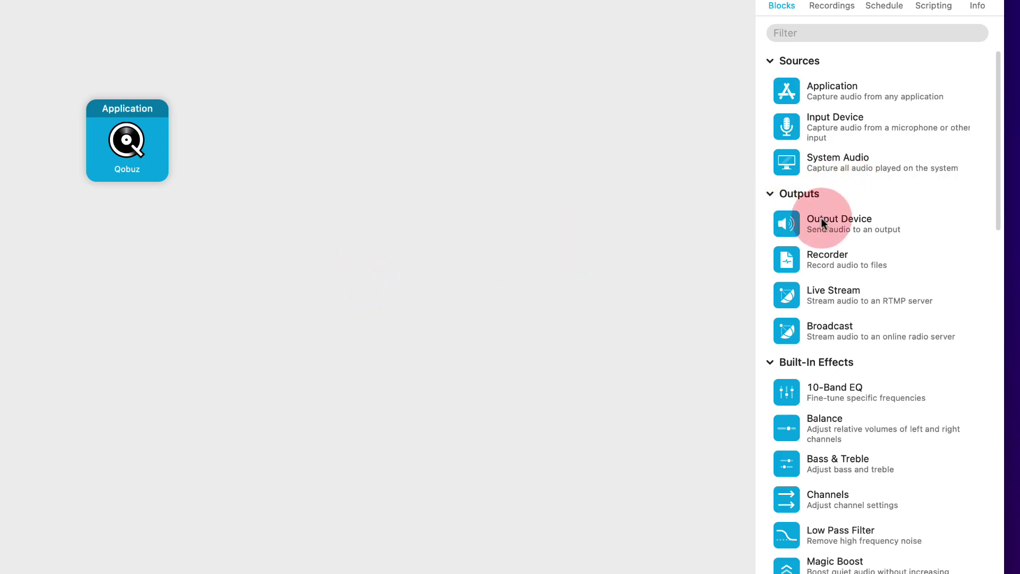
left_click_drag(800, 223, 423, 143)
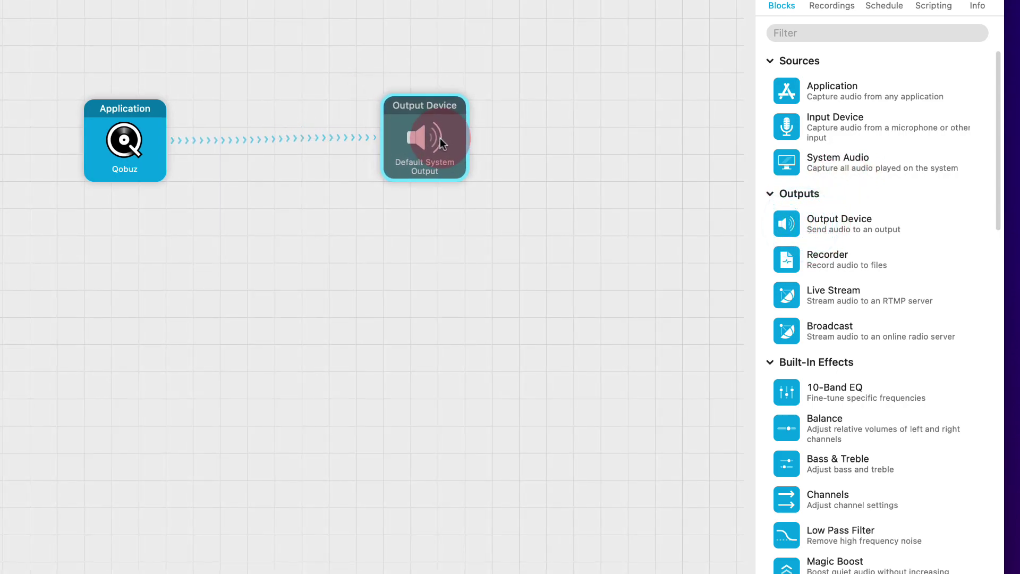
right_click(425, 148)
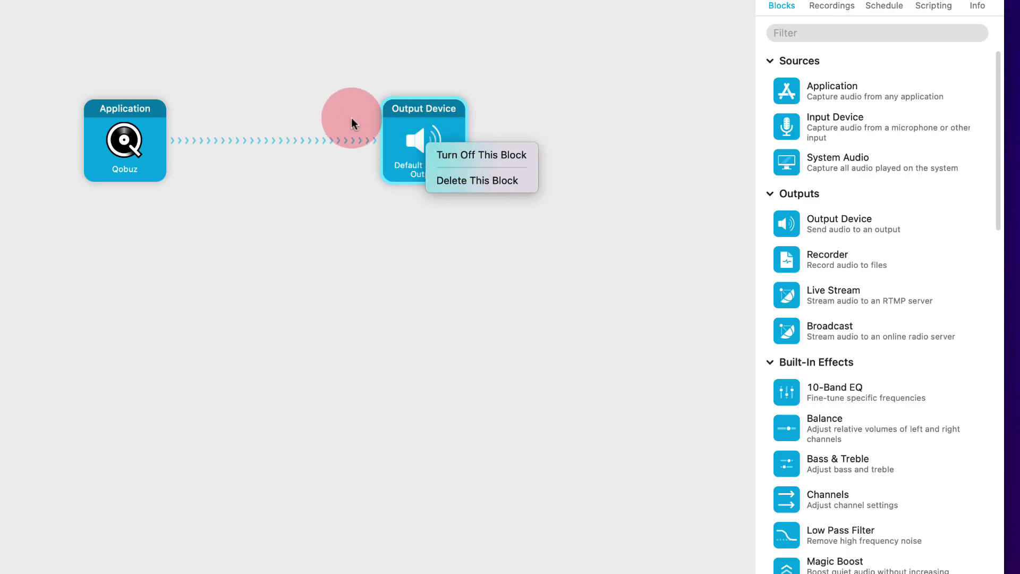
left_click(409, 123)
left_click(410, 136)
left_click(365, 256)
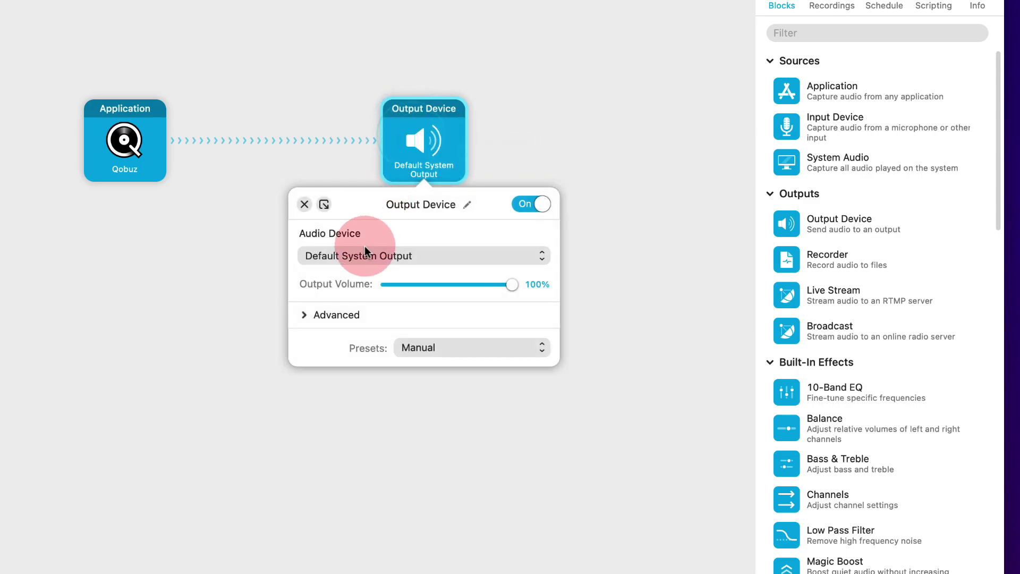
left_click(368, 317)
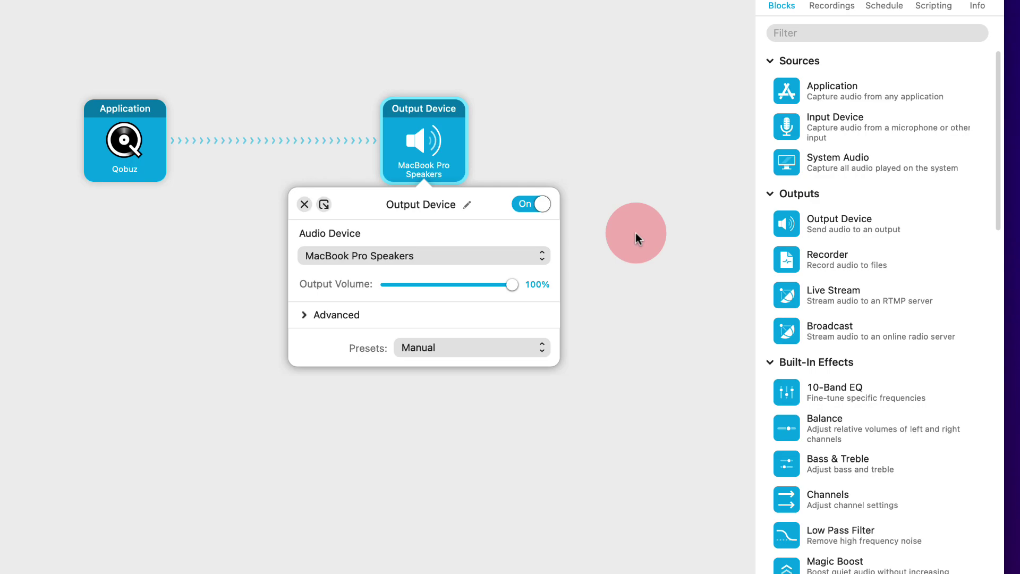
left_click(632, 235)
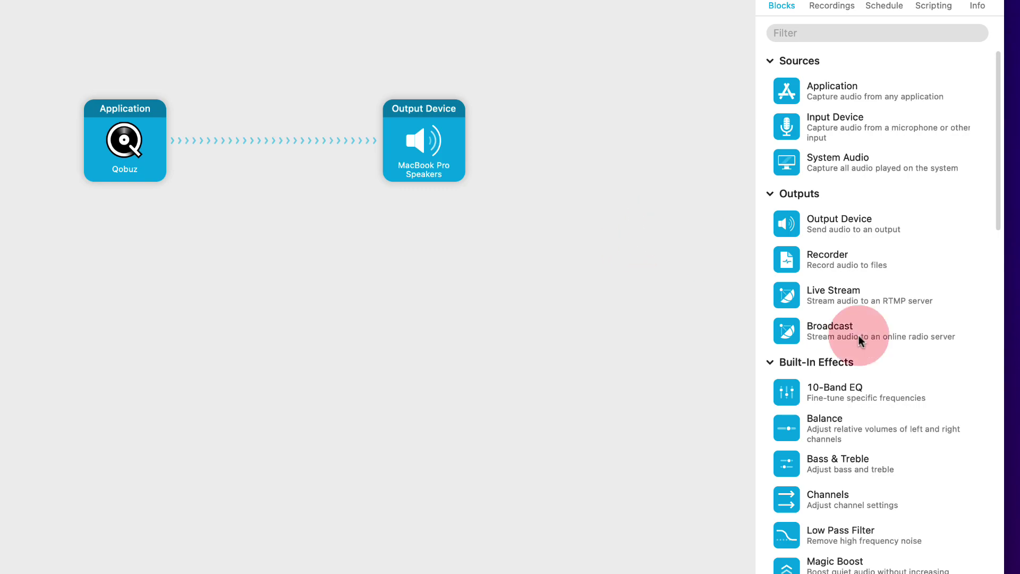
Step: Insert a VU Meters block between the Qobuz source and the speaker output
scroll(859, 377, "down", 4)
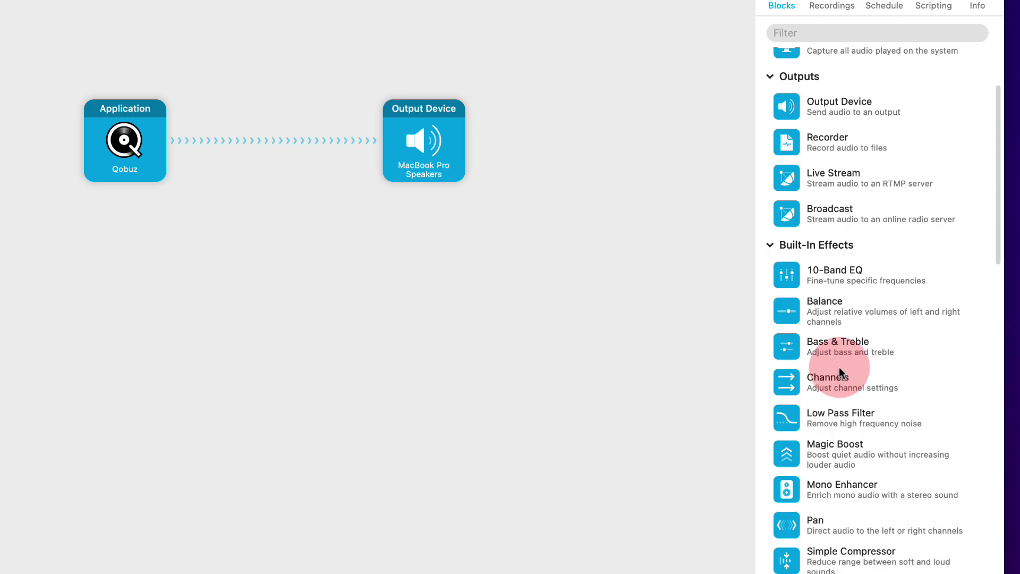
scroll(840, 367, "down", 10)
left_click_drag(822, 399, 313, 146)
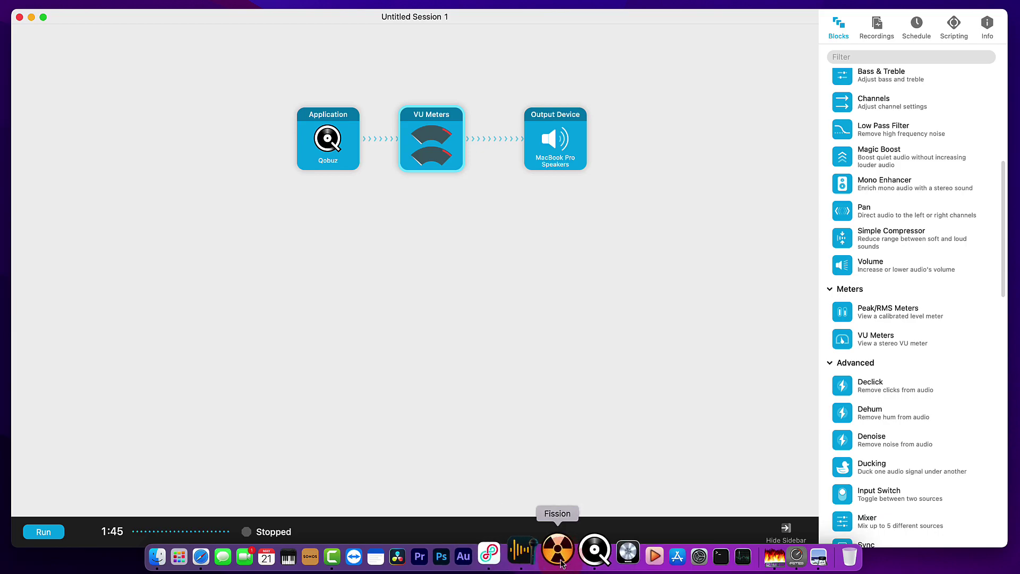
Step: Glance at the Qobuz player, return to Audio Hijack, then bring up the TotalMix FX mixer
left_click(578, 553)
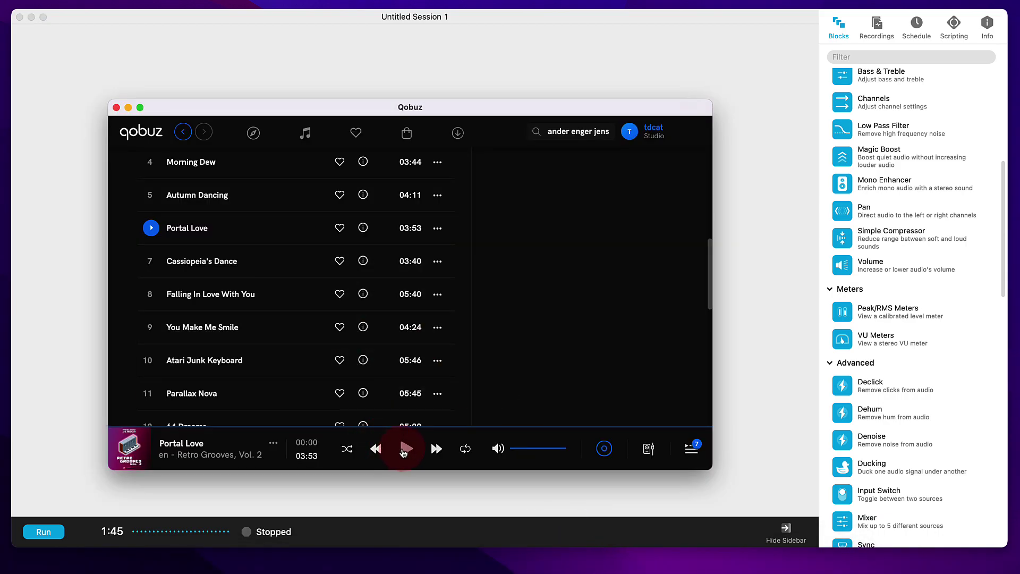
left_click(365, 67)
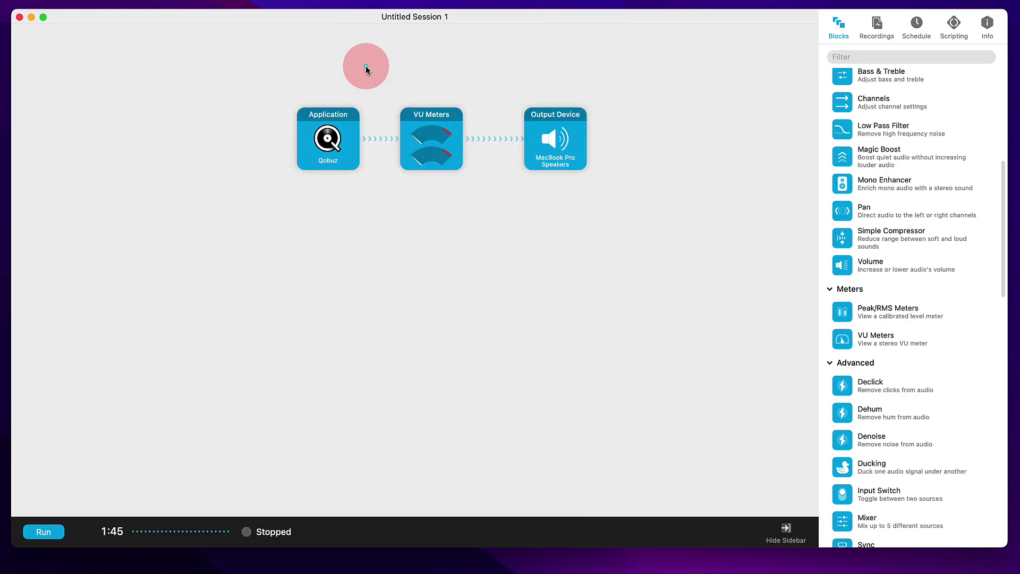
mouse_move(694, 555)
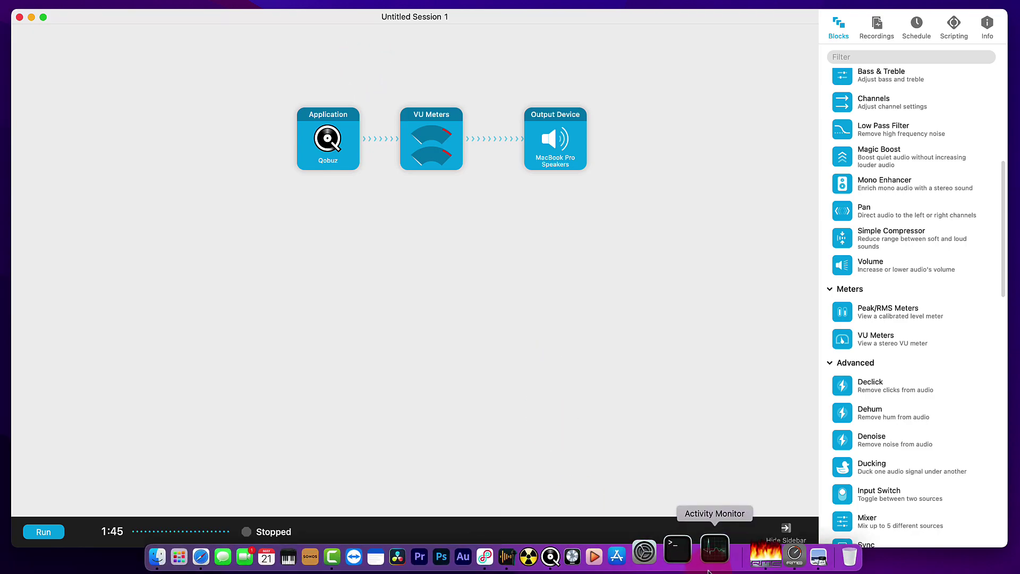
left_click(780, 554)
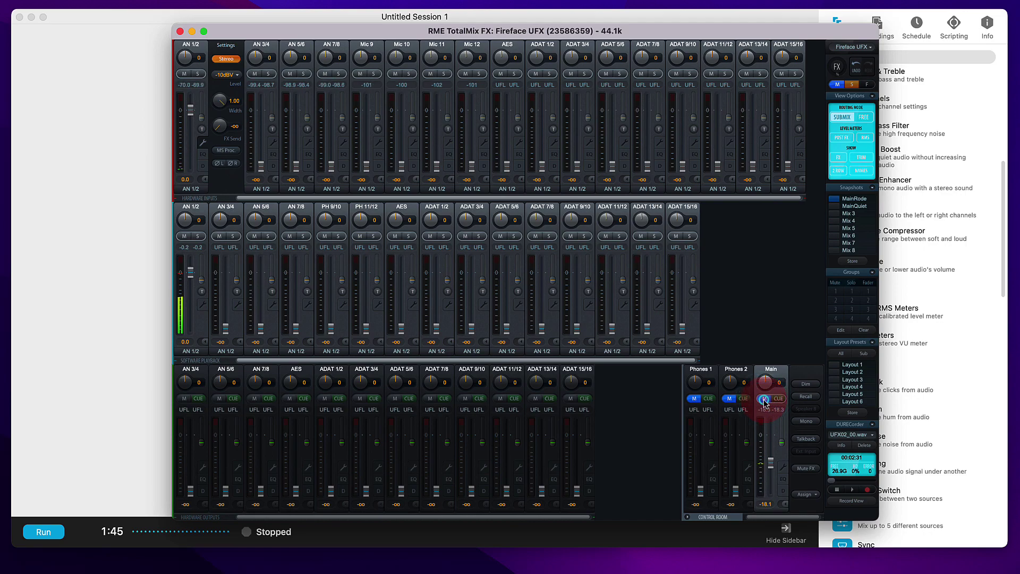
Step: Bring the Audio Hijack session back in front of the TotalMix FX mixer
left_click(191, 14)
left_click(55, 532)
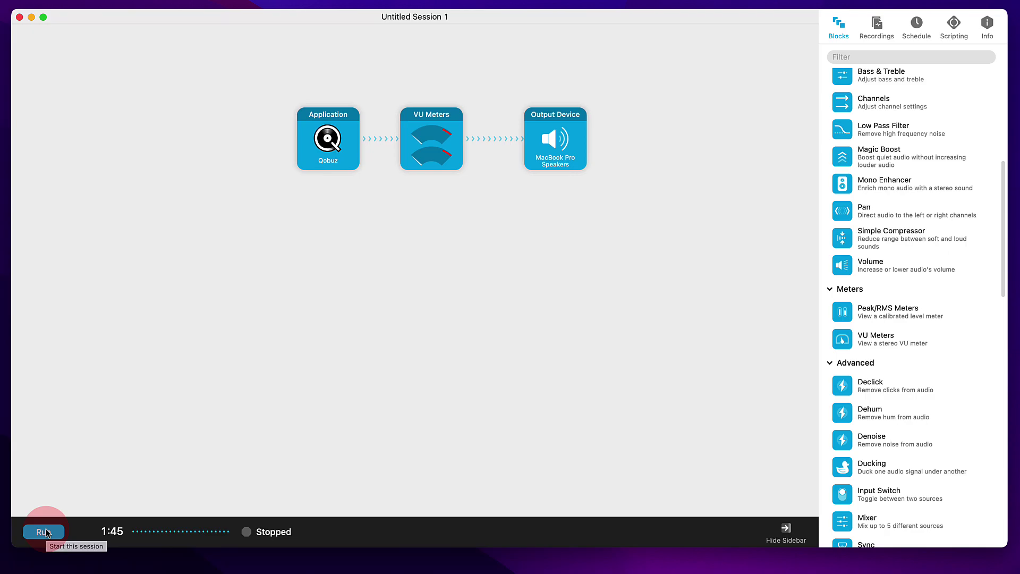
Step: Run the Qobuz session, check the VU Meters block, then reopen the TotalMix FX mixer
left_click(46, 531)
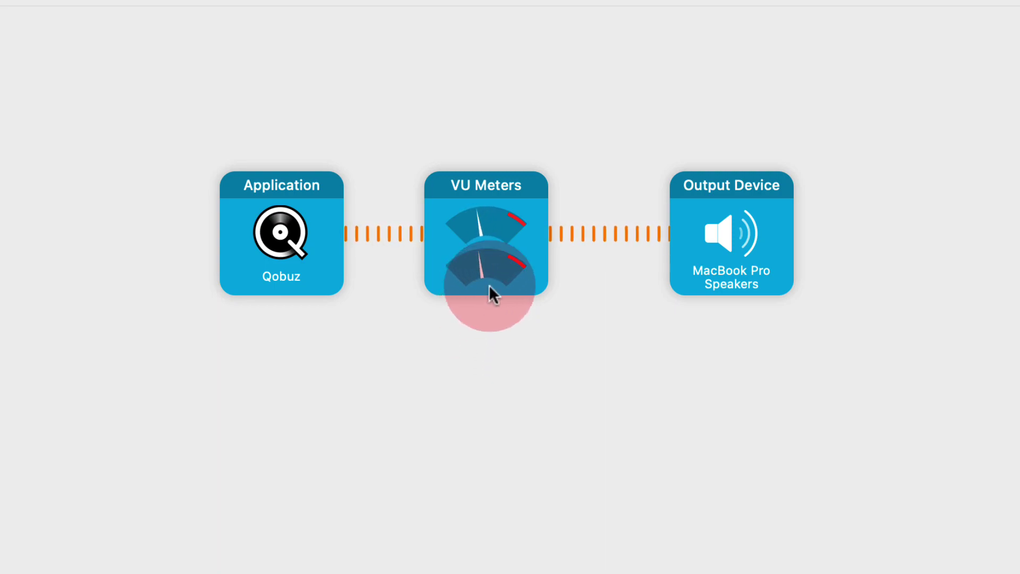
left_click(492, 256)
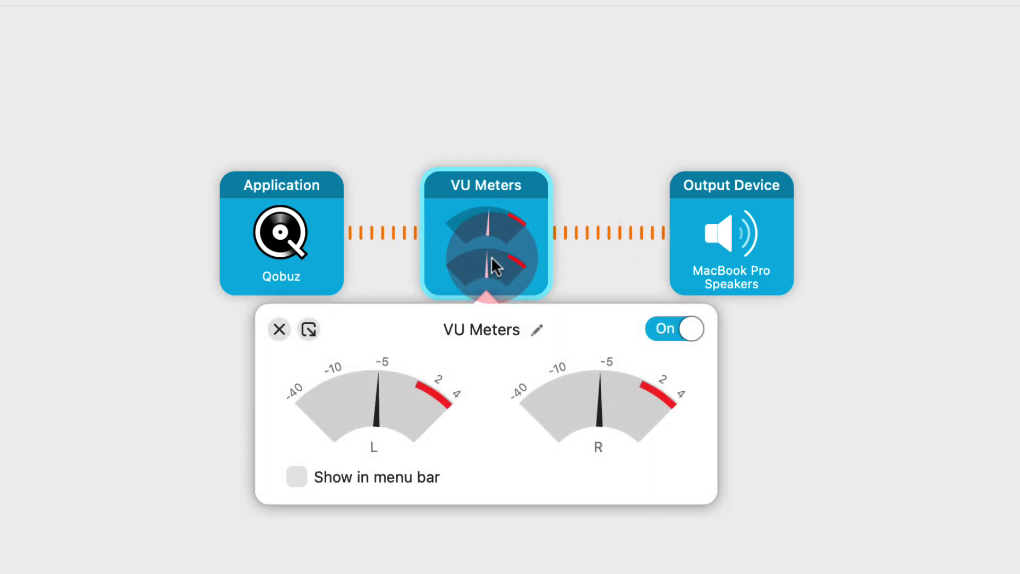
key("Escape")
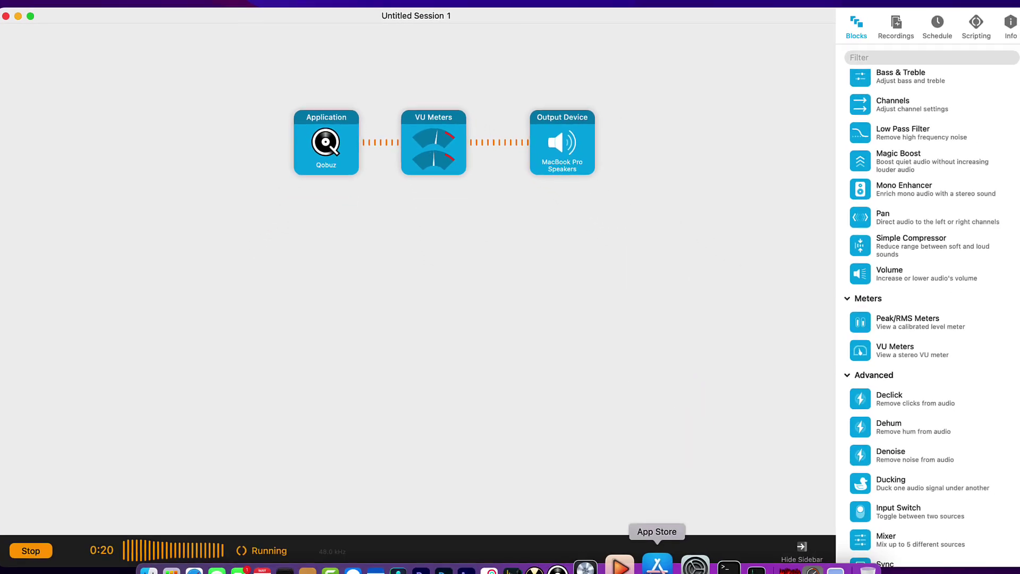
left_click(765, 566)
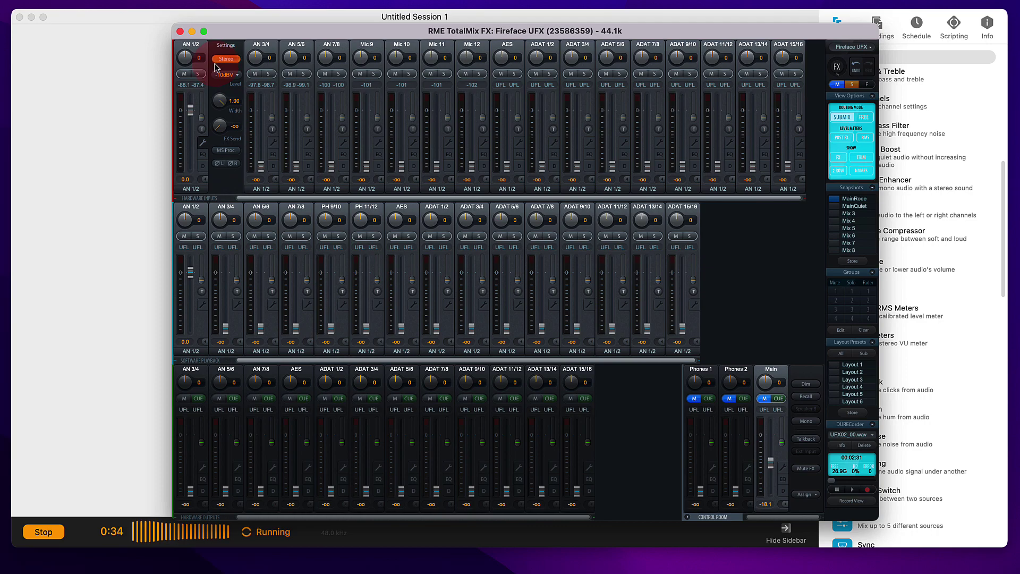
Step: Close the TotalMix FX mixer window and stop the running Audio Hijack session
left_click_drag(228, 63, 180, 32)
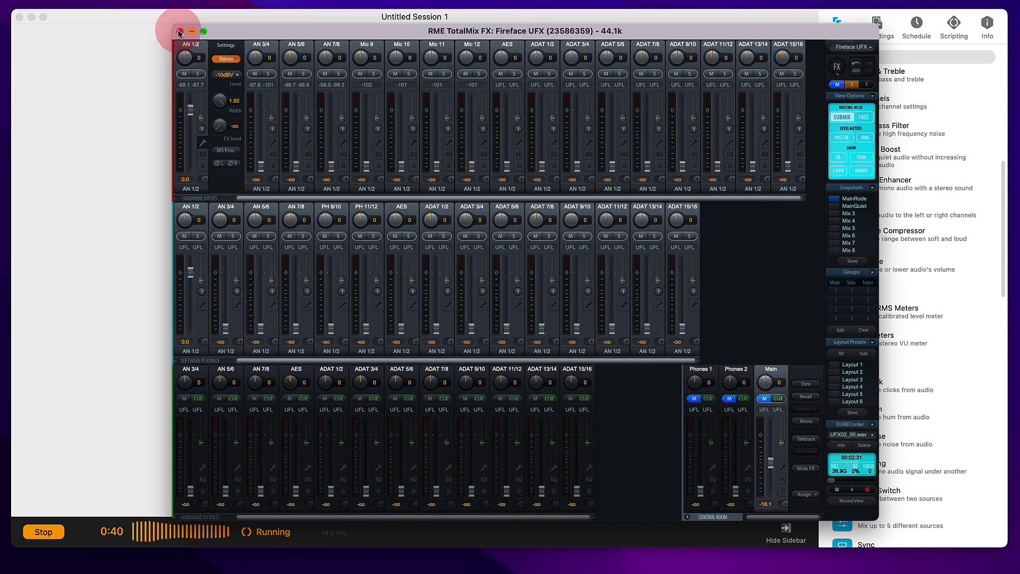
left_click(180, 32)
left_click(44, 531)
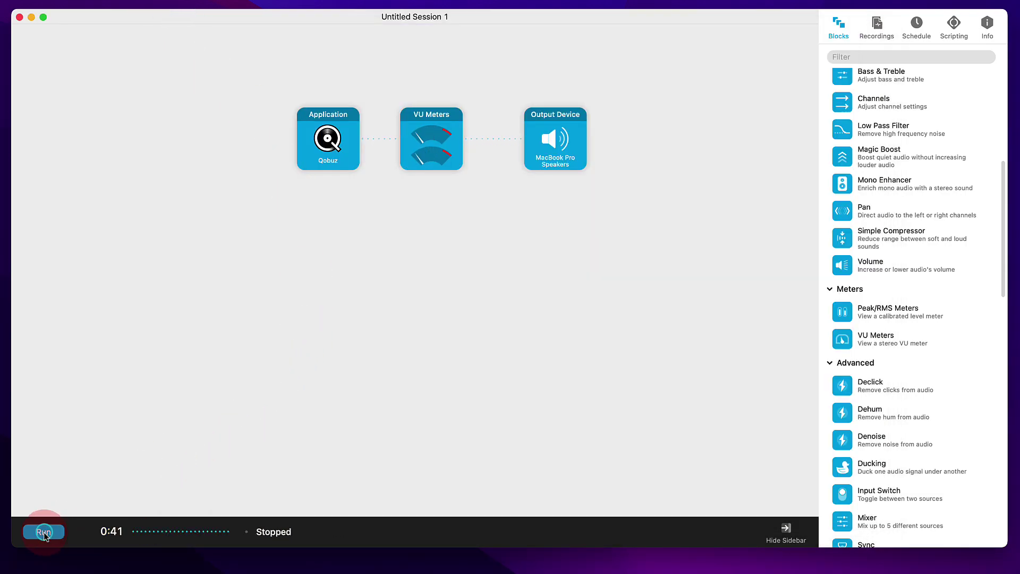
Step: Reopen TotalMix FX to check its outputs, then return to the Audio Hijack session
mouse_move(713, 569)
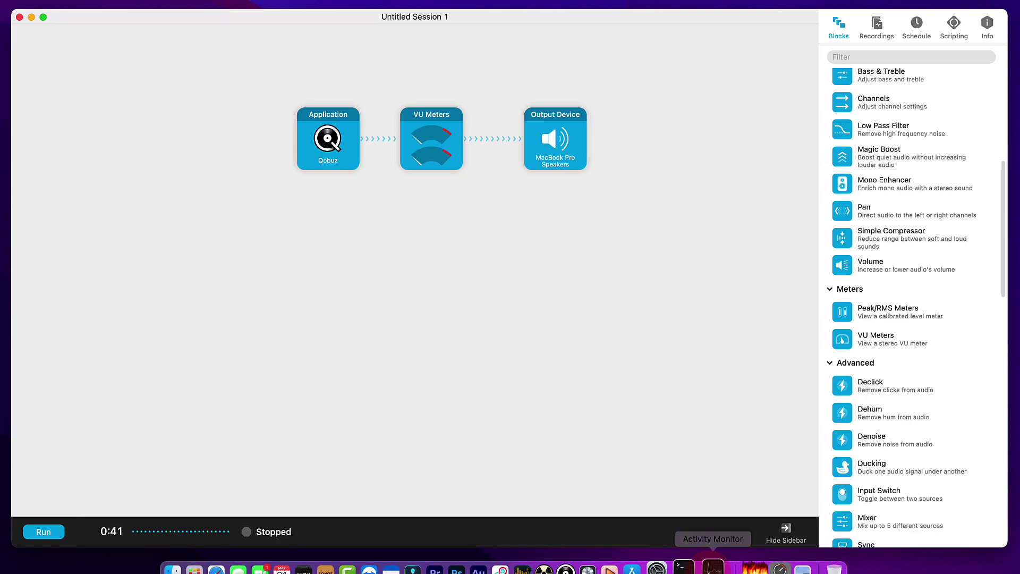
left_click(764, 553)
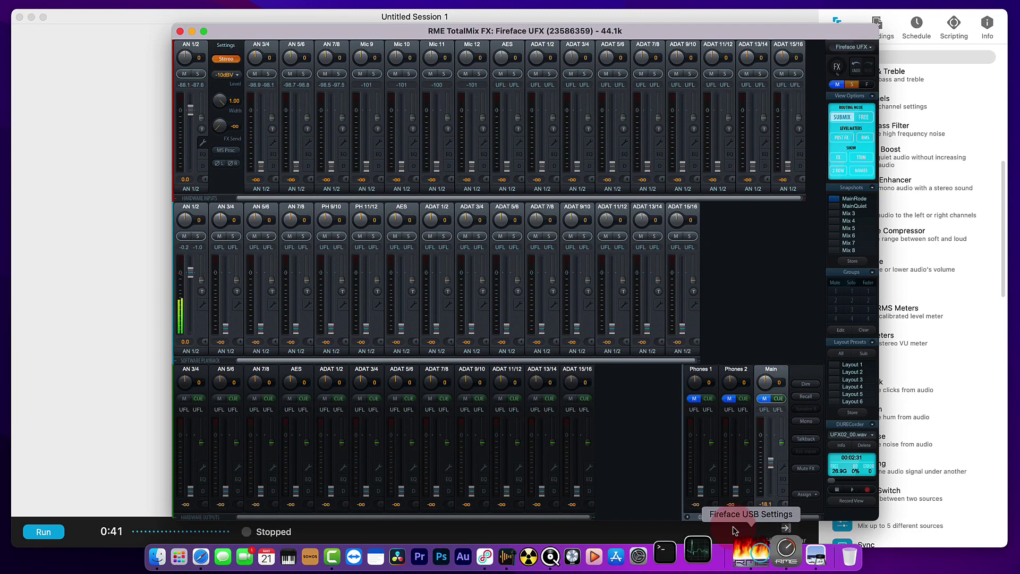
left_click(696, 401)
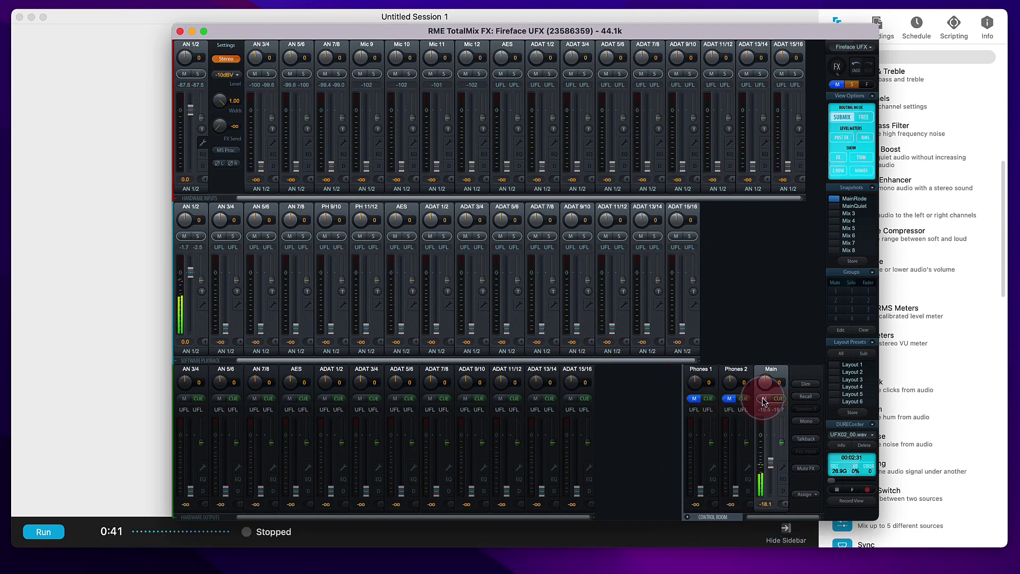
left_click(119, 153)
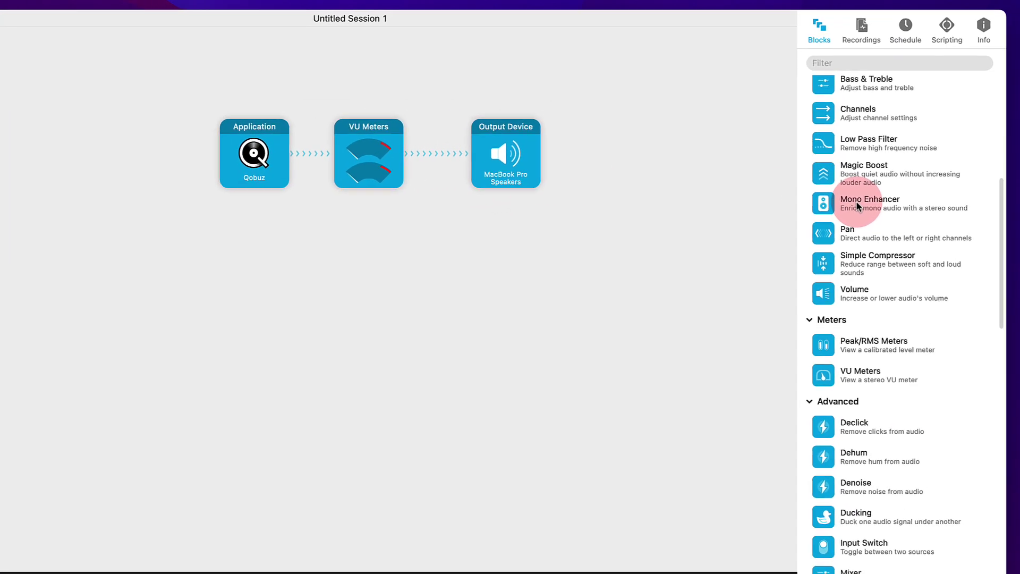
Step: Add an Input Device block below the Qobuz source, capturing RODECaster Pro Stereo
scroll(857, 204, "up", 10)
left_click_drag(853, 162, 181, 329)
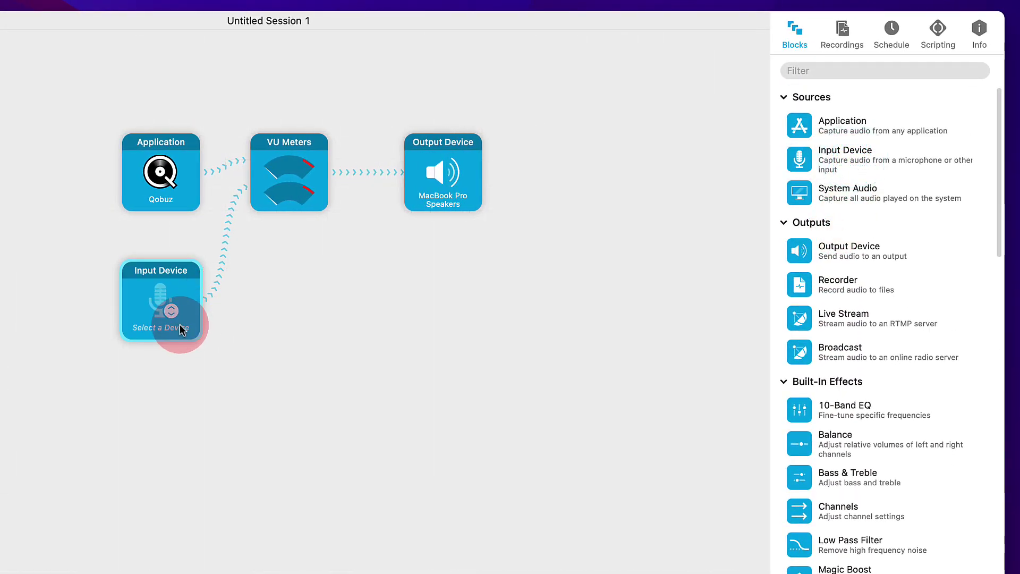
left_click(179, 325)
left_click(119, 412)
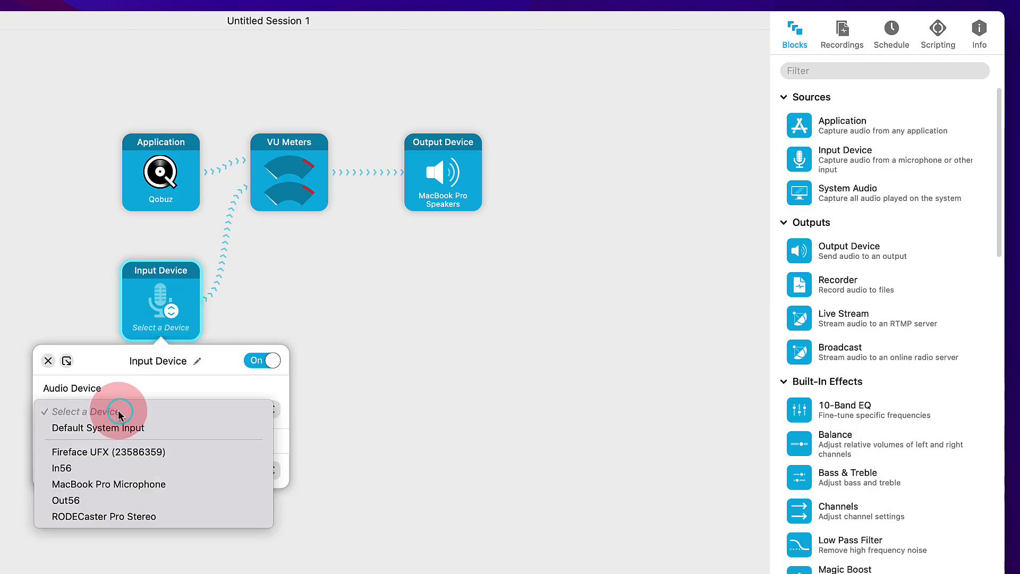
left_click(115, 518)
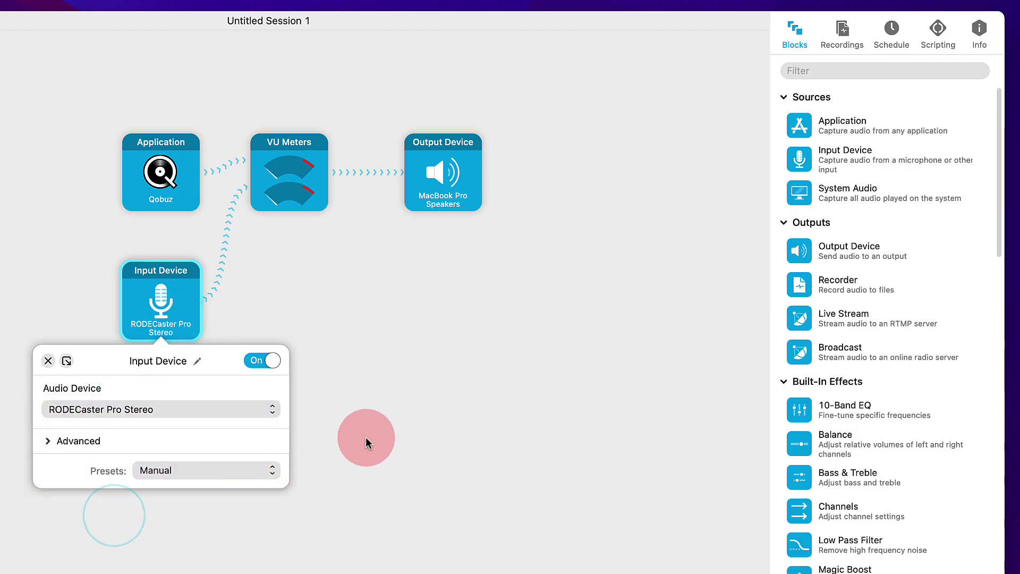
left_click(389, 429)
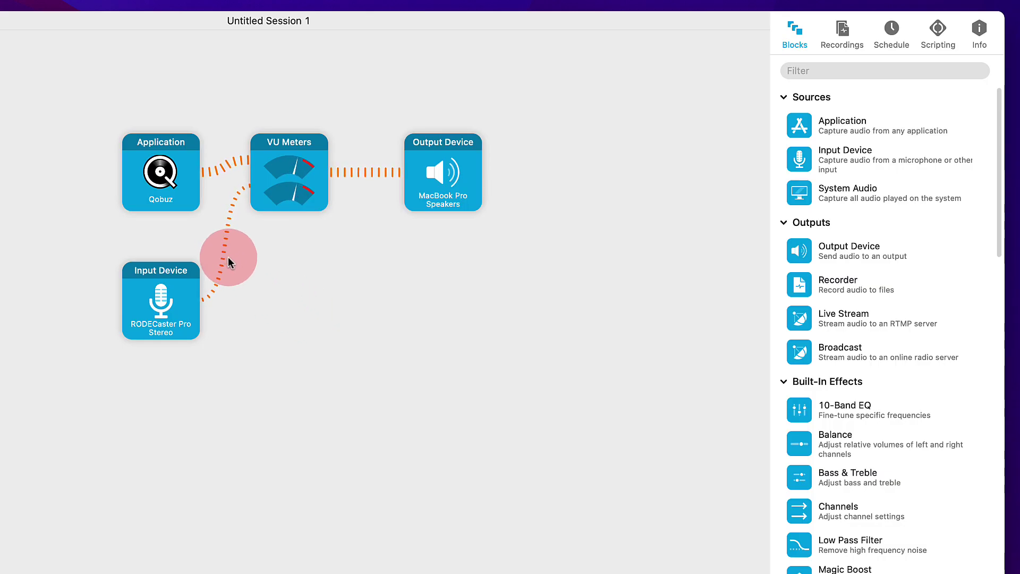
Step: Place a Peak/RMS Meters block between the RODECaster Pro Stereo input and the MacBook Pro Speakers
scroll(879, 429, "down", 3)
scroll(878, 430, "down", 20)
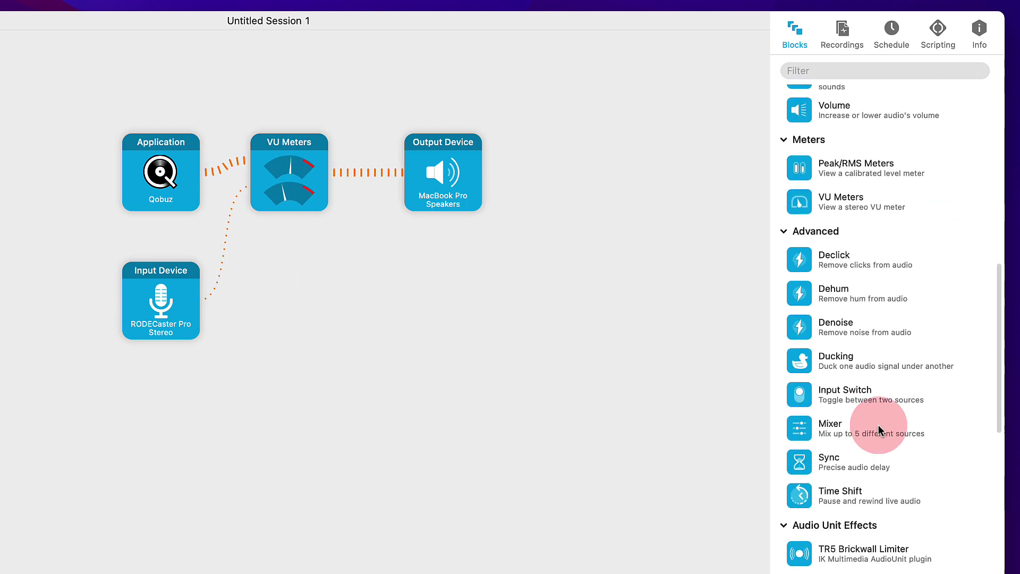
scroll(861, 428, "up", 3)
left_click_drag(850, 238, 242, 269)
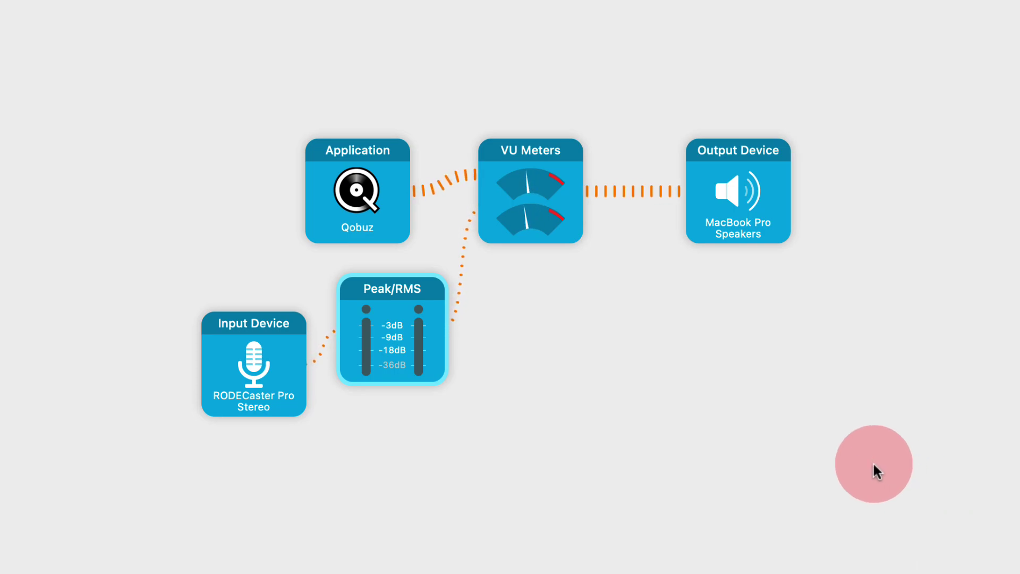
left_click_drag(410, 323, 500, 380)
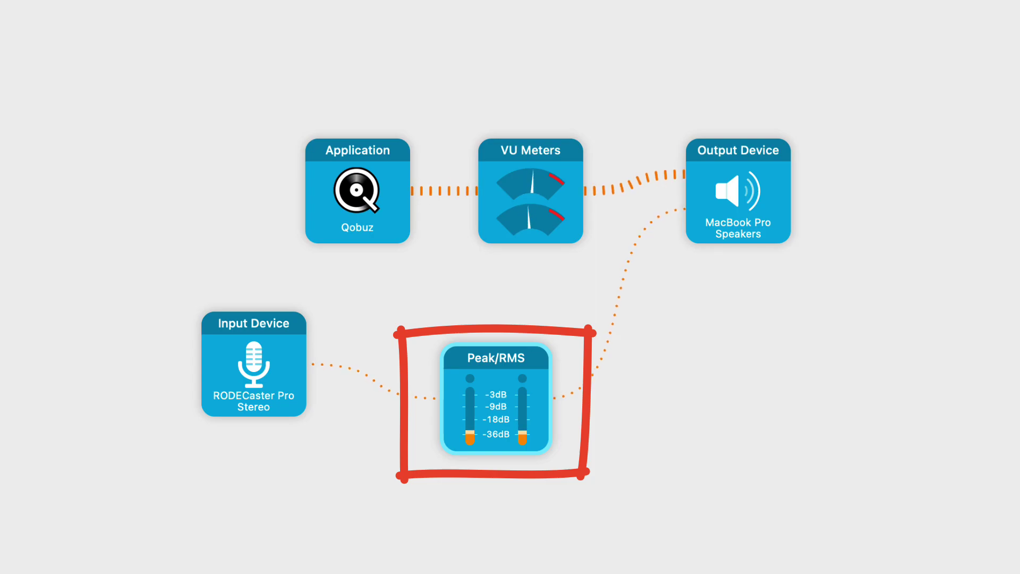
left_click(891, 416)
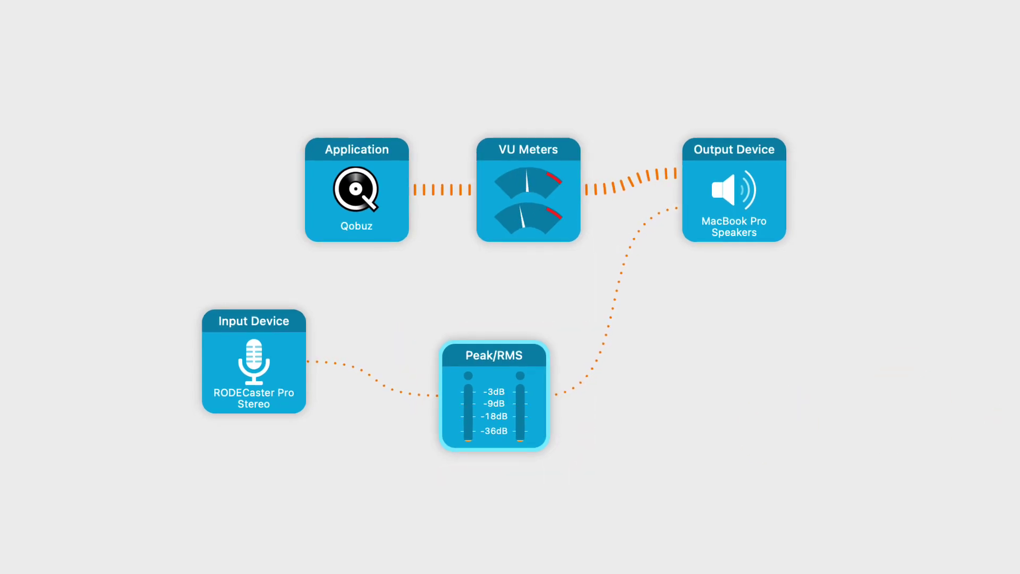